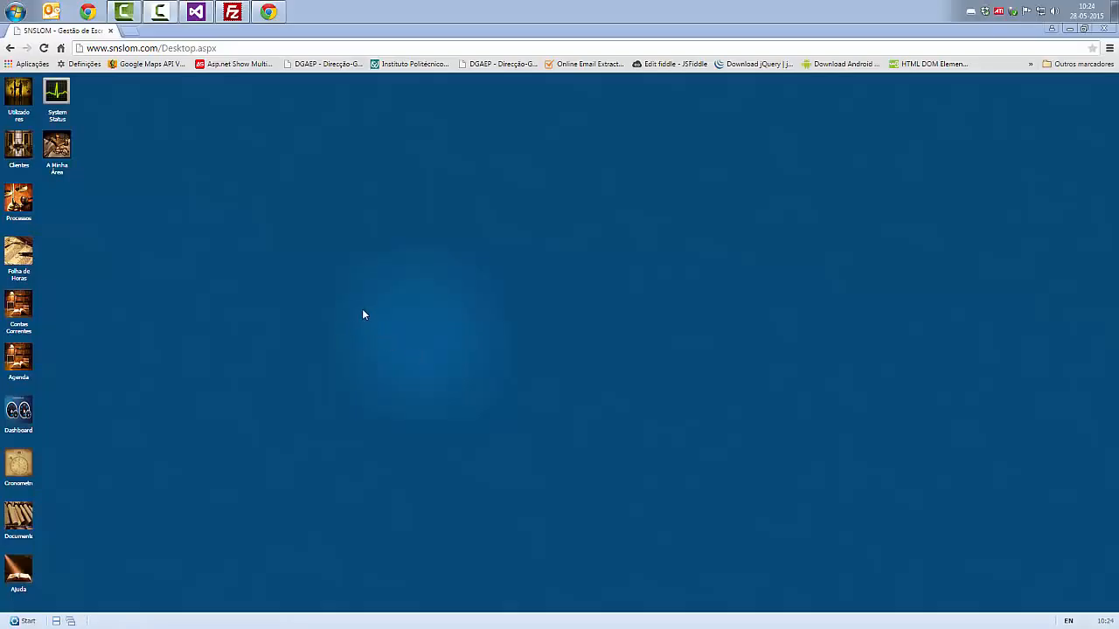
Review the new client's Processos, Folha de Horas, Conta Corrente and Documentos sections, including the document upload form, and return to the Ficha de Cliente.
double_click(18, 147)
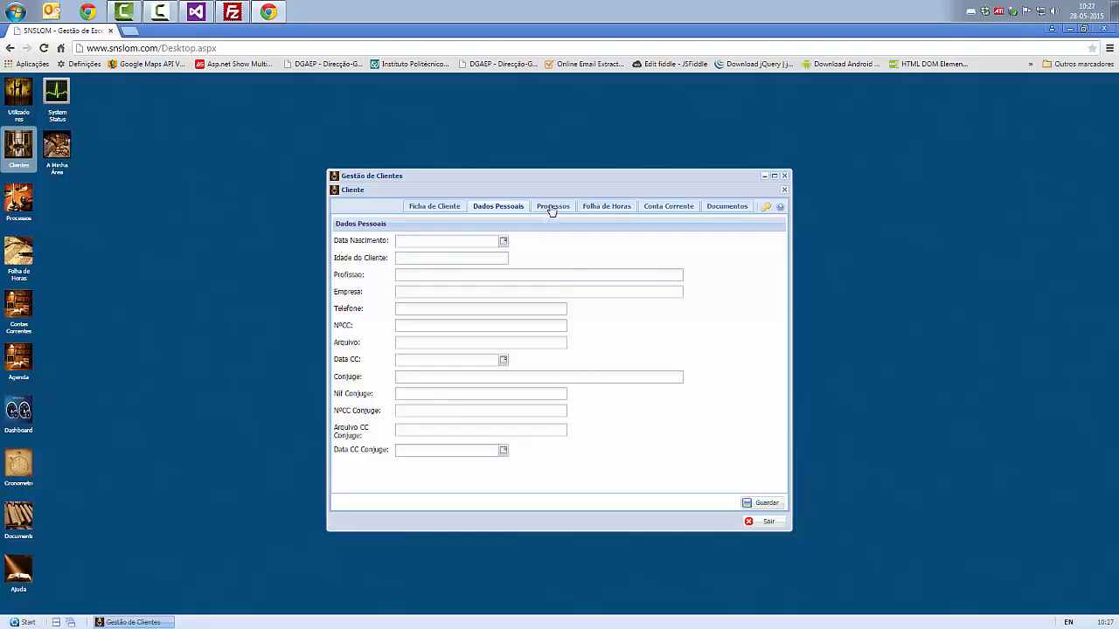
click(552, 207)
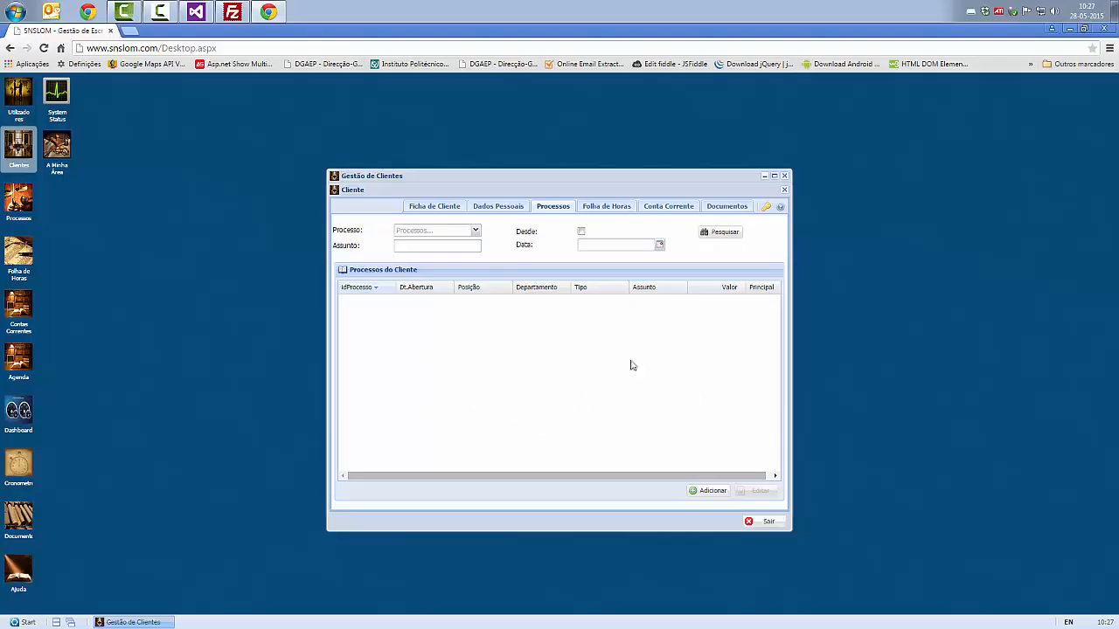
click(615, 207)
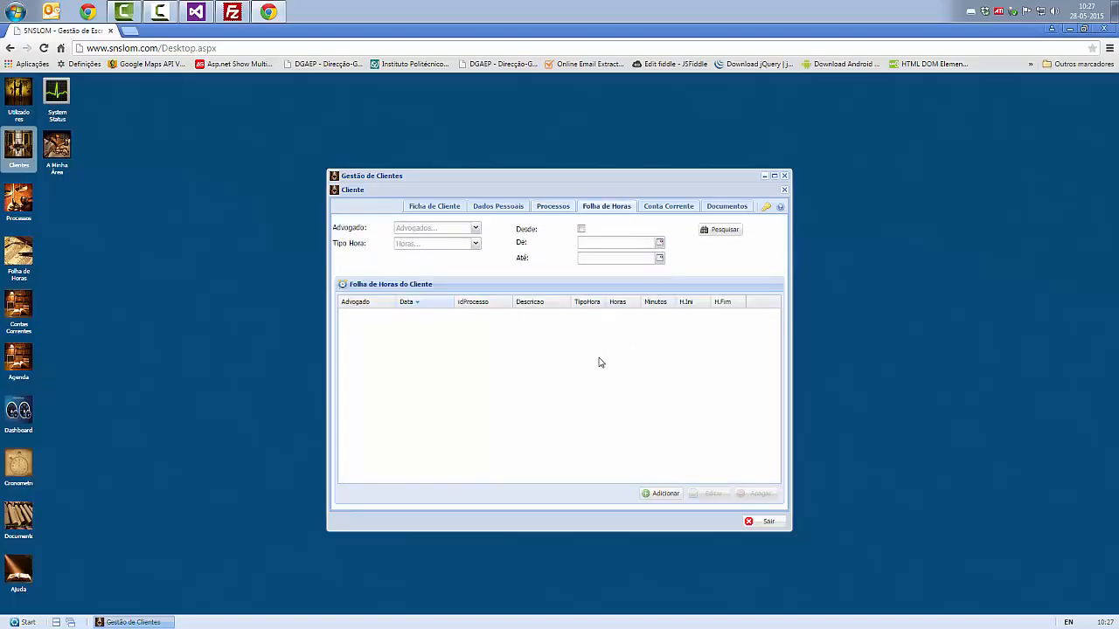
click(673, 210)
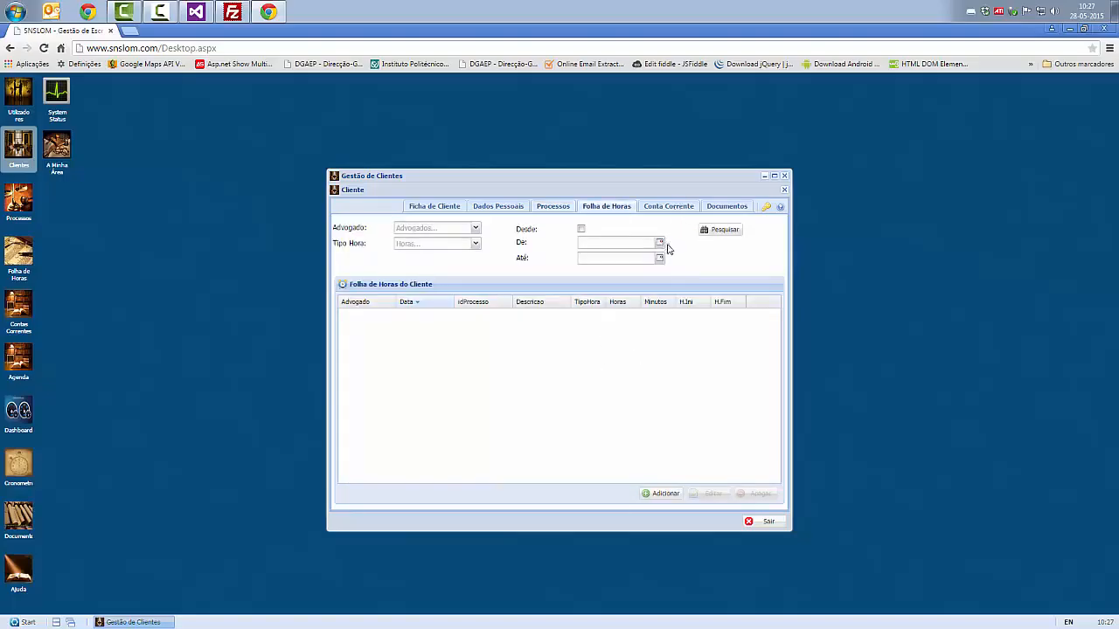
click(719, 210)
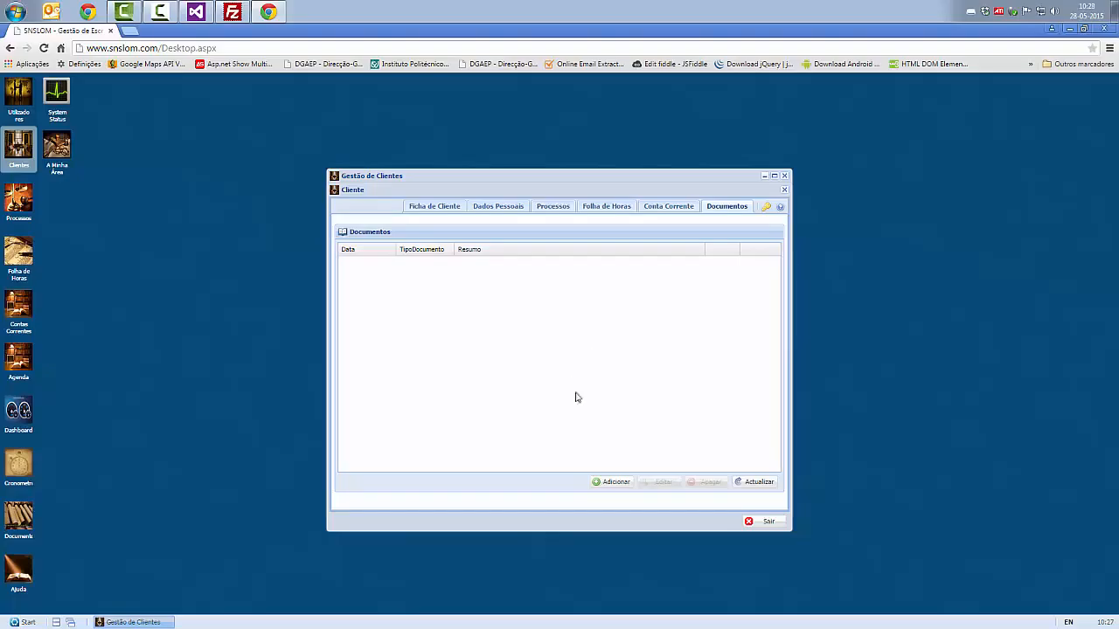
click(616, 482)
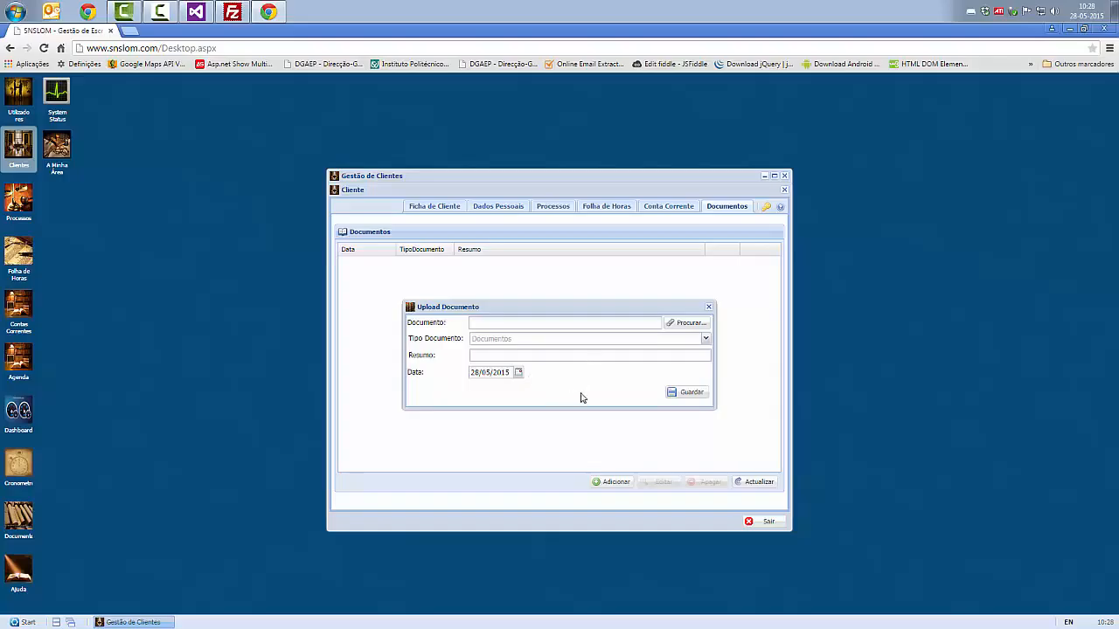
click(709, 309)
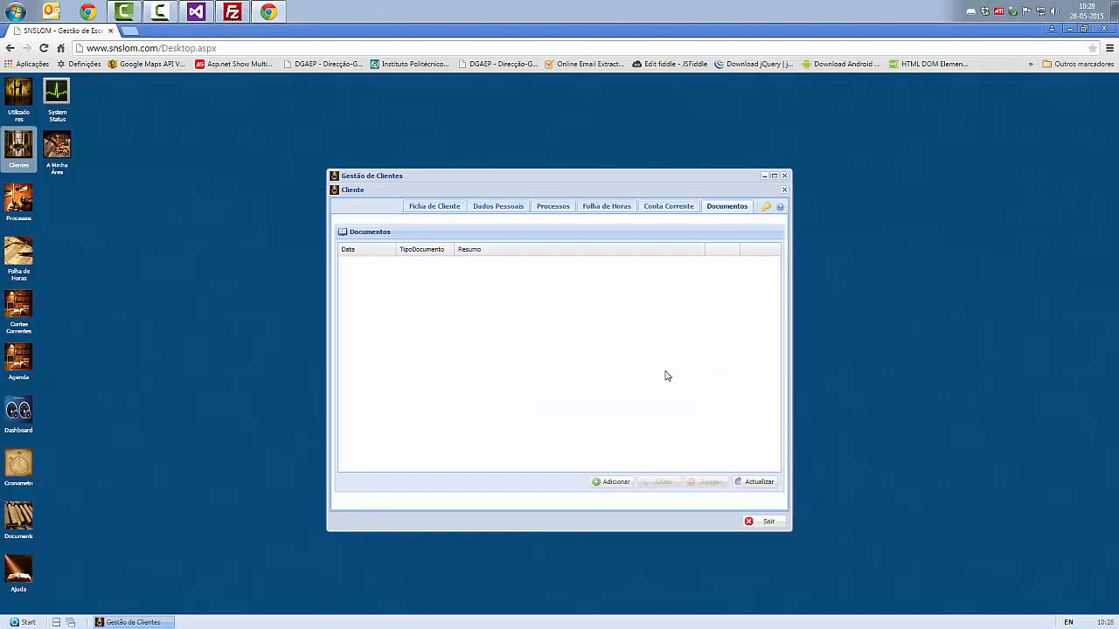
click(449, 206)
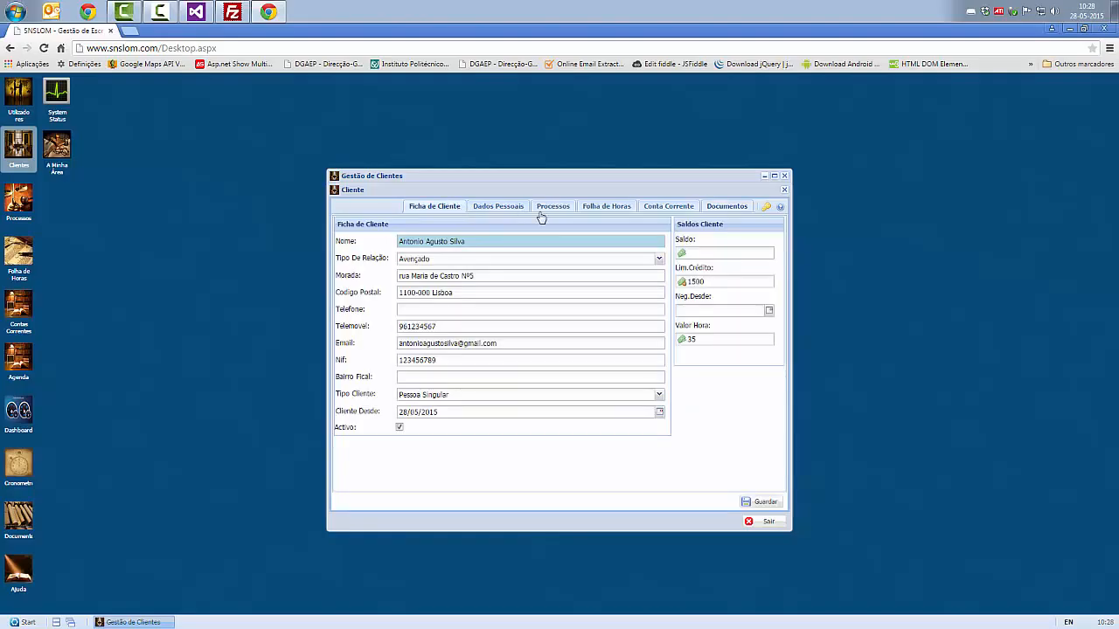
Close the client record, refresh the client list with an unfiltered search, and close client management.
click(785, 175)
double_click(19, 144)
click(784, 190)
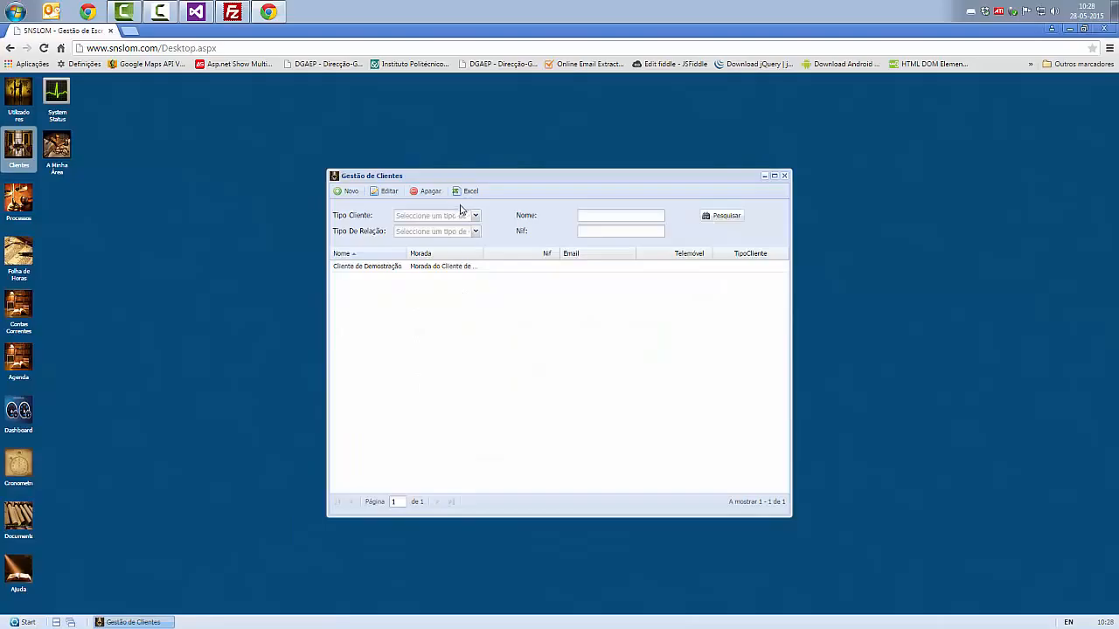
click(718, 217)
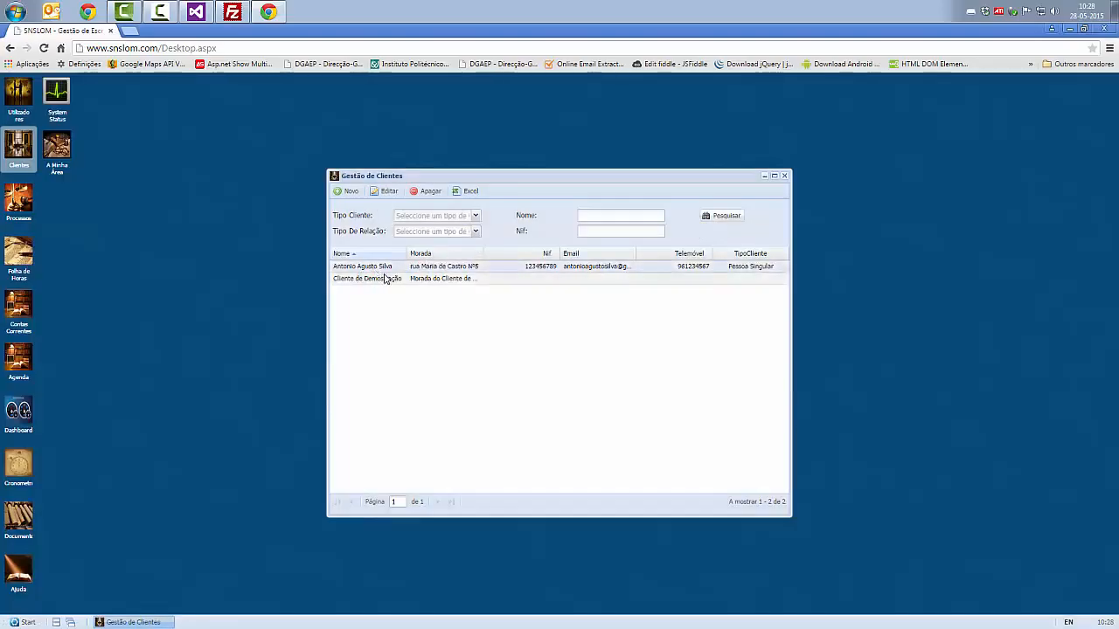
click(784, 175)
Create a new process record numbered PROC123456/2015-AN in Processos, with the opening date 28/05/2015.
double_click(18, 199)
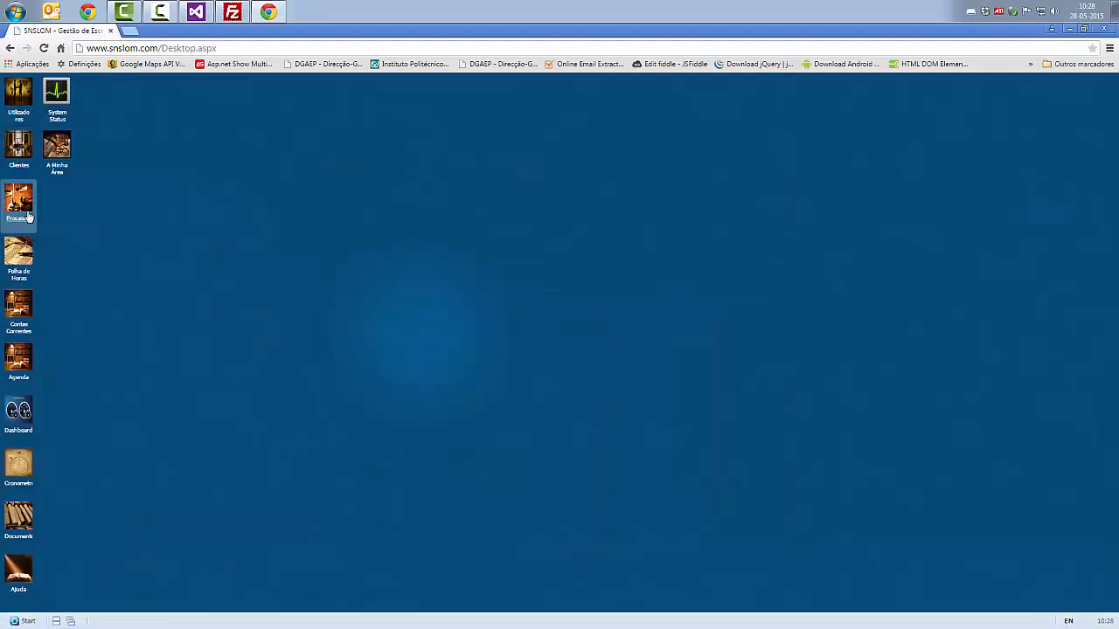
click(718, 217)
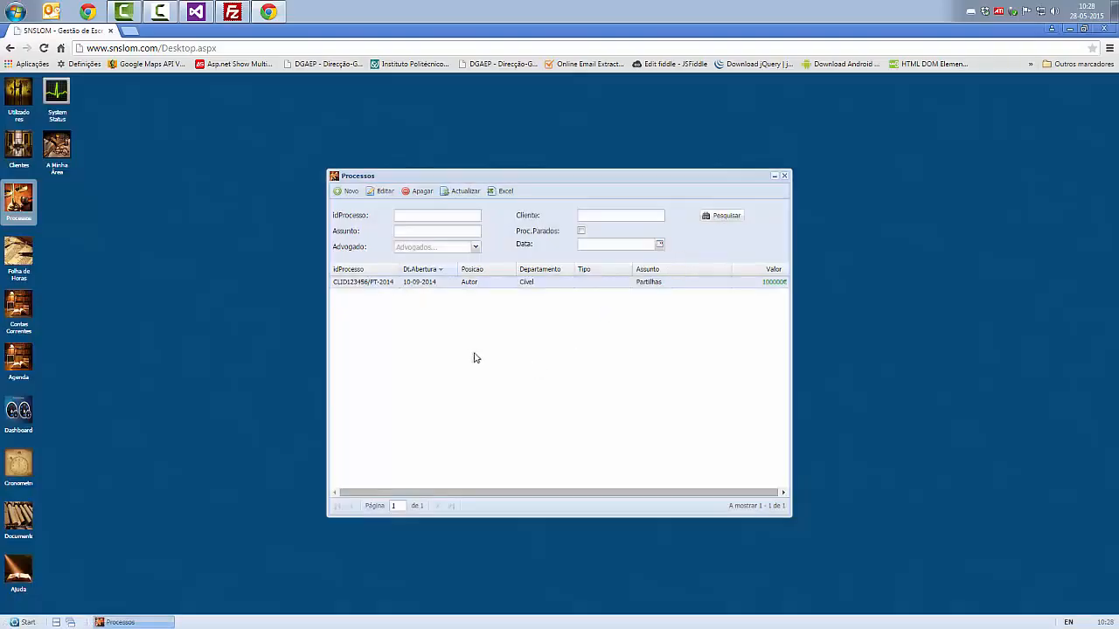
click(350, 192)
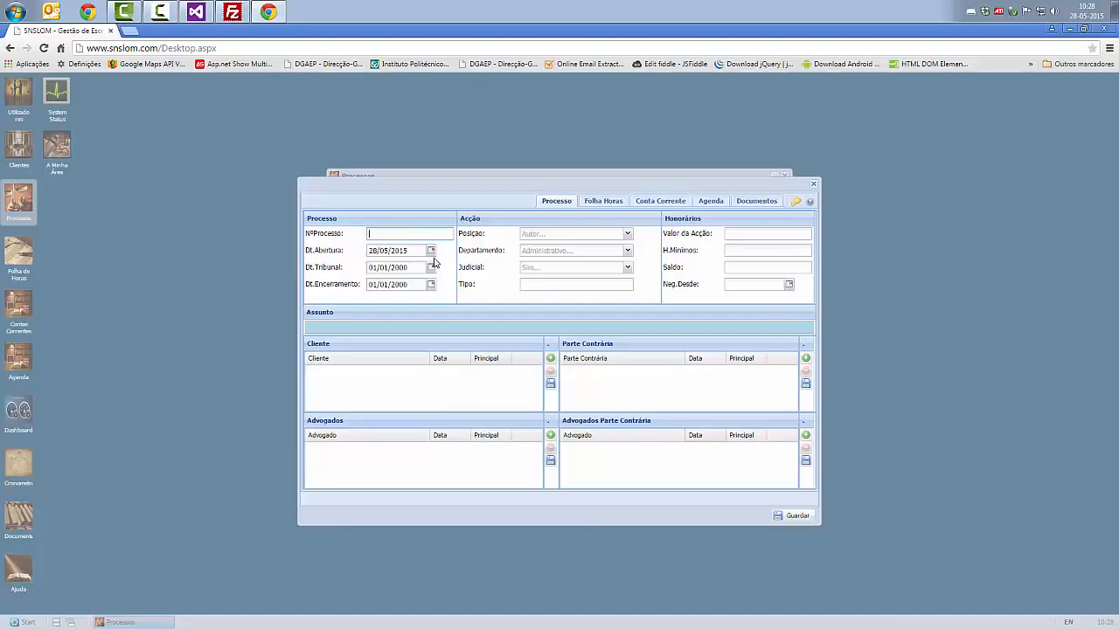
text(PROC123456/2015-AN)
click(430, 251)
click(433, 337)
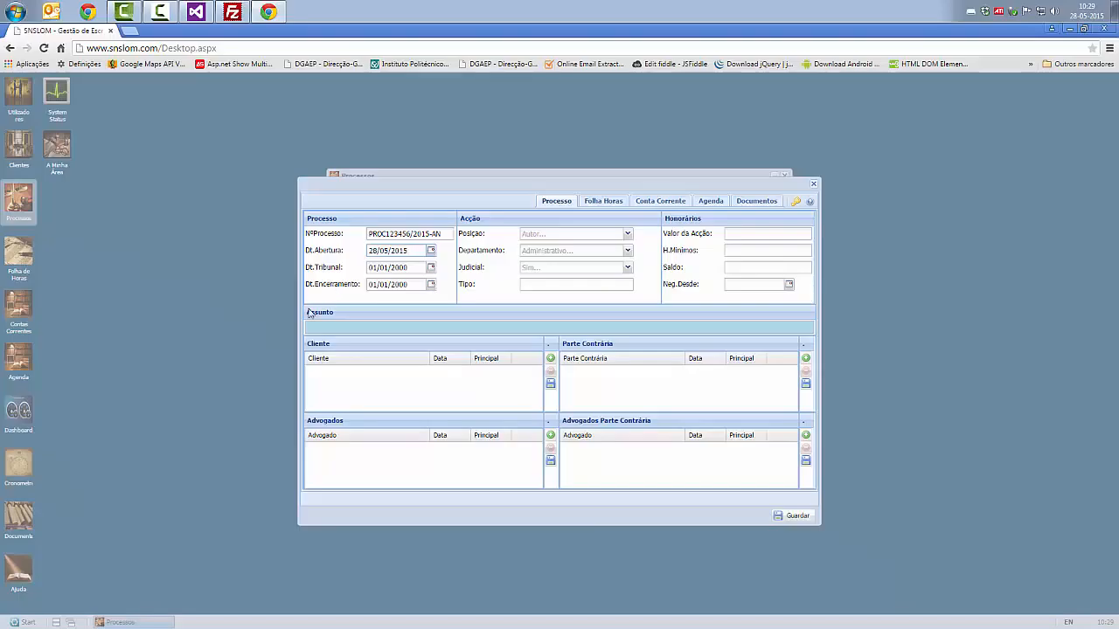
Set the process action details to Posição Autor, Departamento Administrativo and Judicial Não.
click(627, 234)
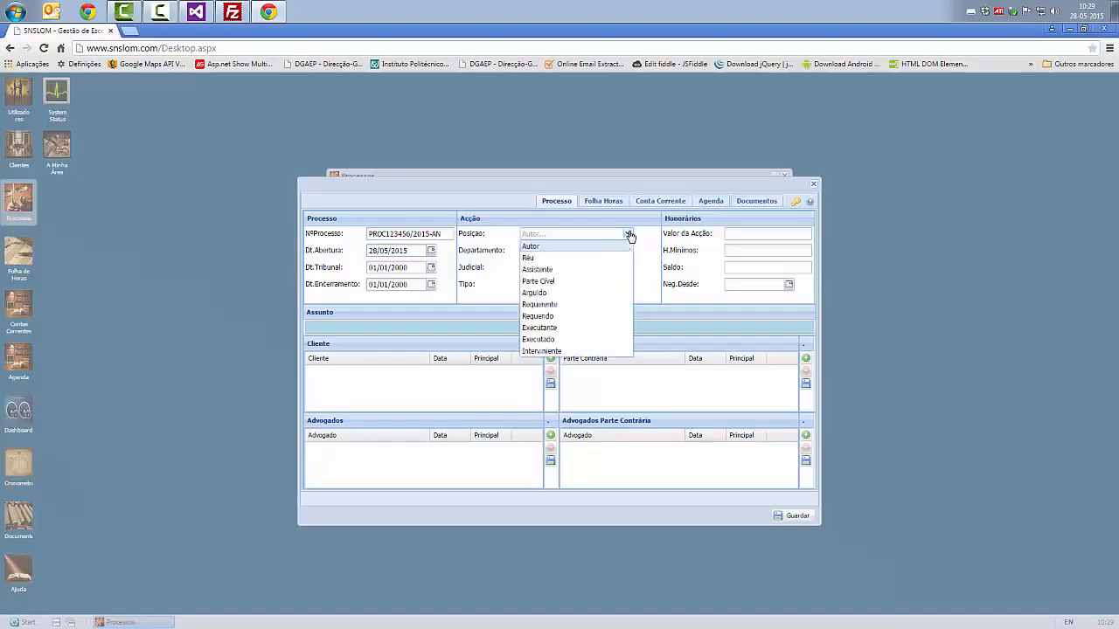
click(581, 249)
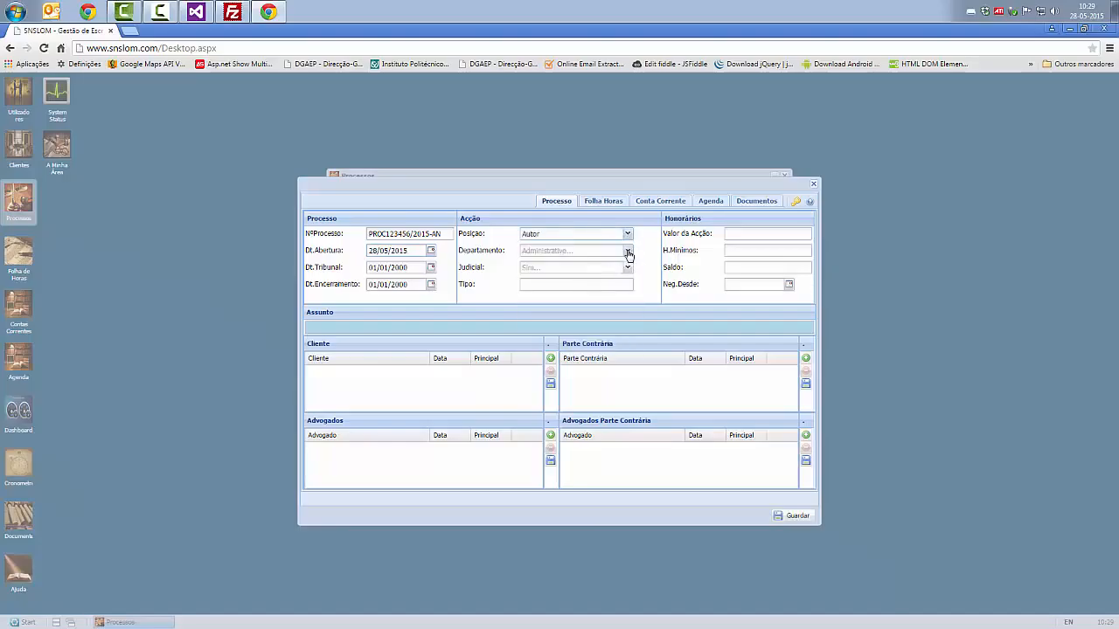
click(627, 251)
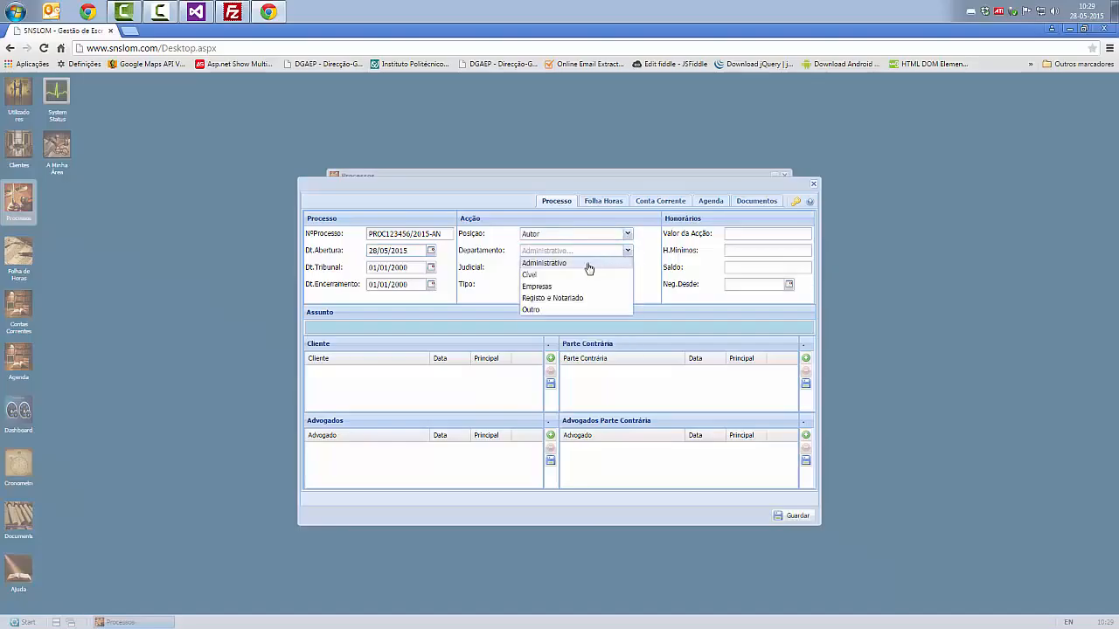
click(589, 266)
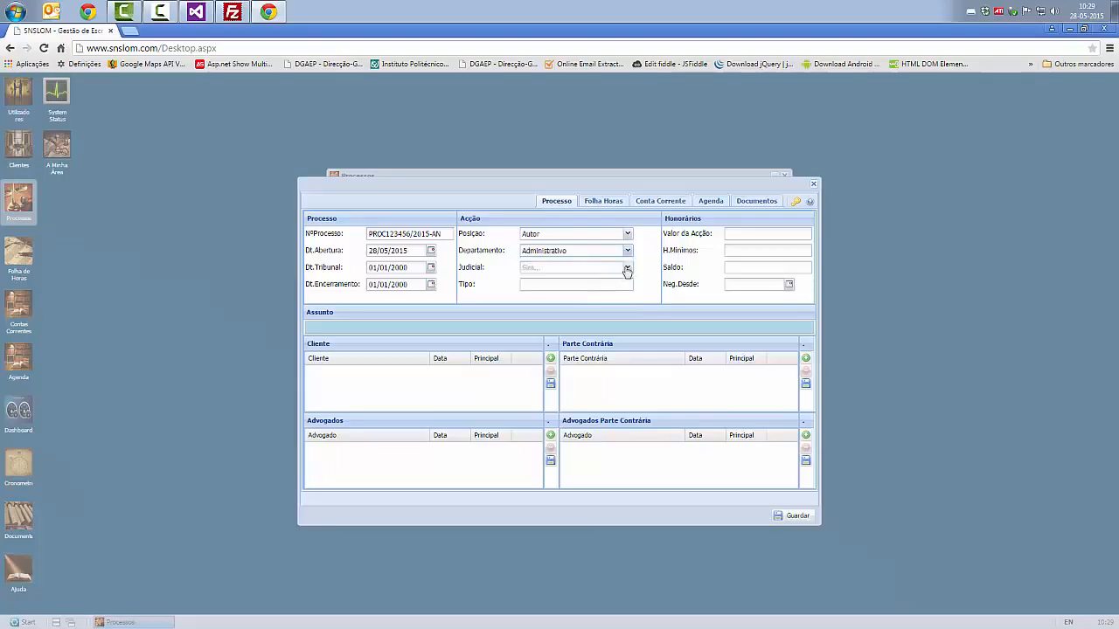
click(626, 267)
click(572, 291)
click(573, 289)
Enter the process fees with Valor da Acção 1000 and H.Mínimos 500.
click(737, 237)
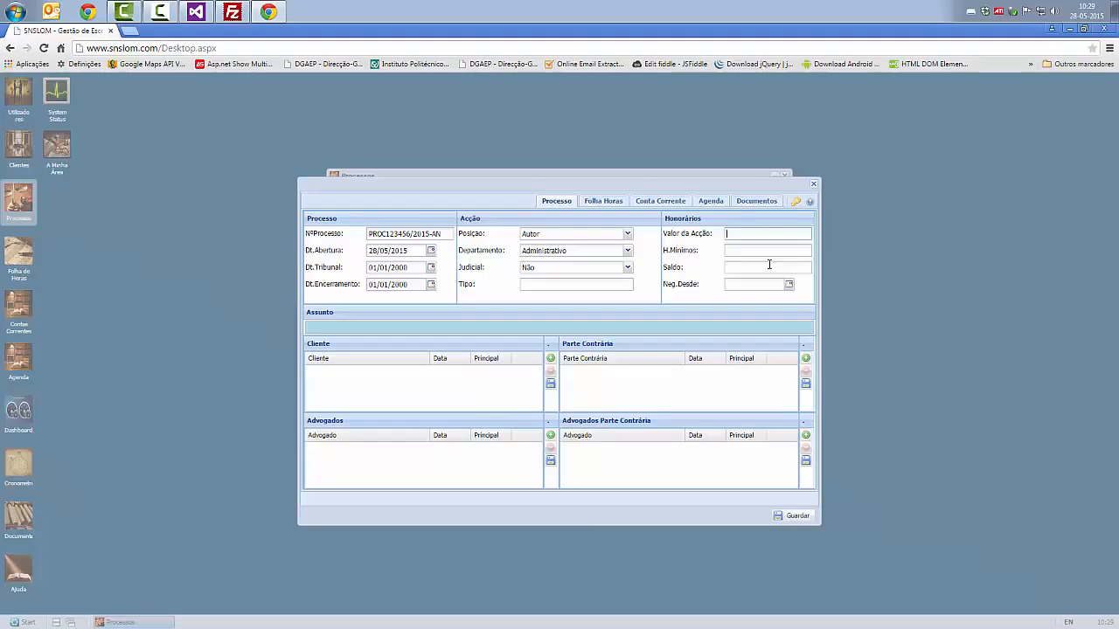
text(1000)
click(765, 252)
text(500)
click(751, 269)
Enter "Processo disciplinar" as the subject of the process.
click(409, 330)
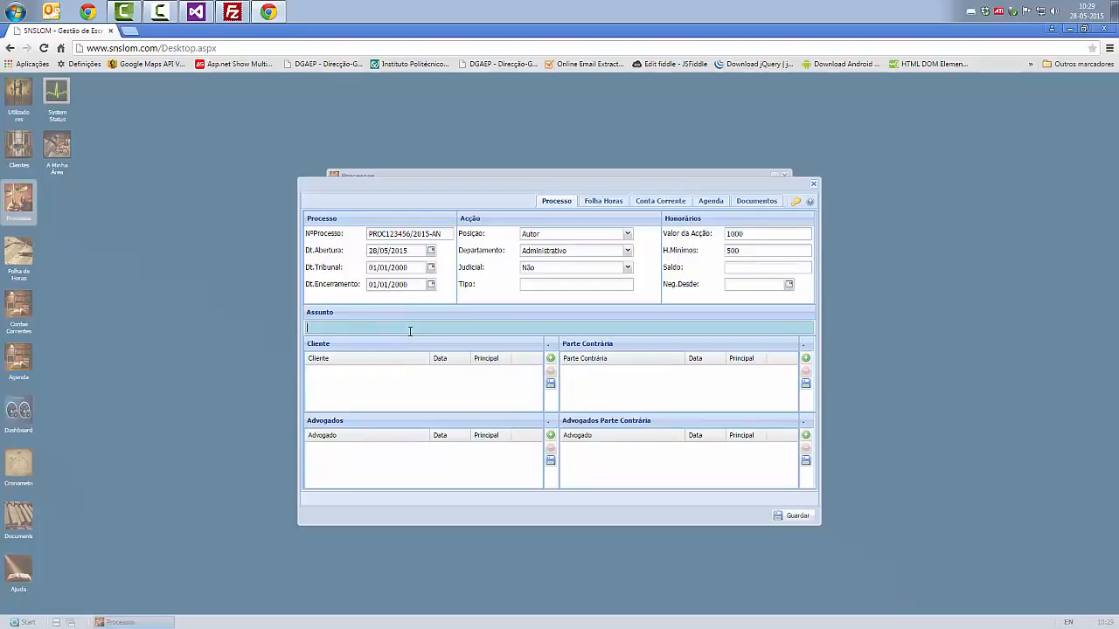
text(PRocesso sobre)
key(Delete)
text(re)
text( processo )
text(disc)
text(iplina)
text(r)
key(Delete)
key(Delete)
key(Delete)
key(Delete)
key(Delete)
key(Delete)
key(Delete)
key(Delete)
key(Delete)
key(Delete)
key(Delete)
key(Delete)
key(Delete)
key(Delete)
key(Delete)
key(Delete)
text(P)
Add the newly created client to the process's Cliente list with the date 28-05-2015.
click(550, 361)
click(393, 373)
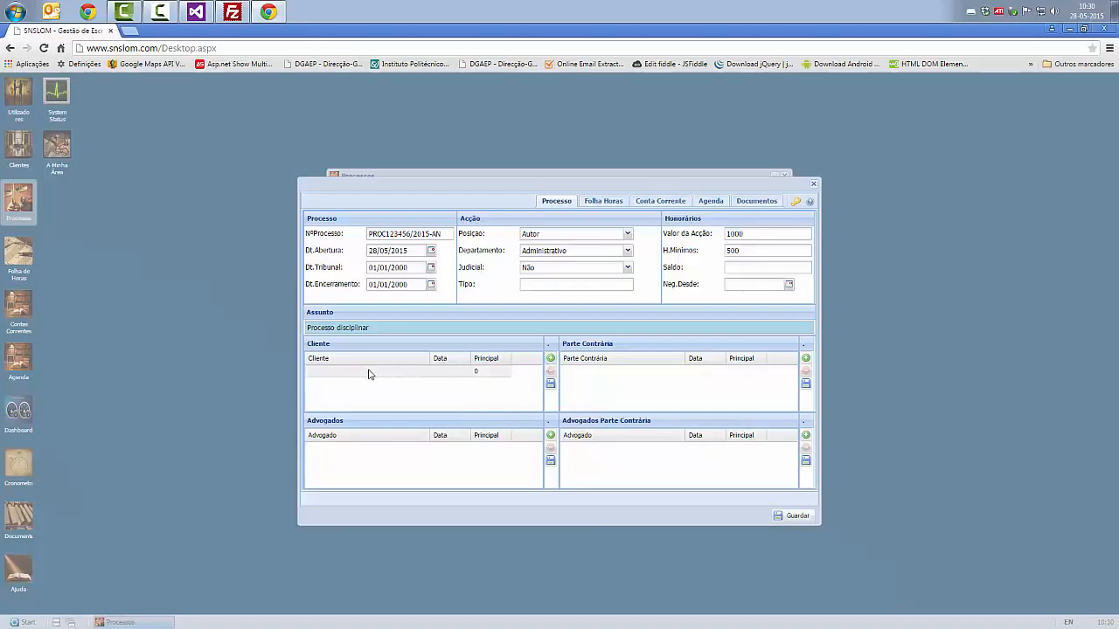
click(332, 373)
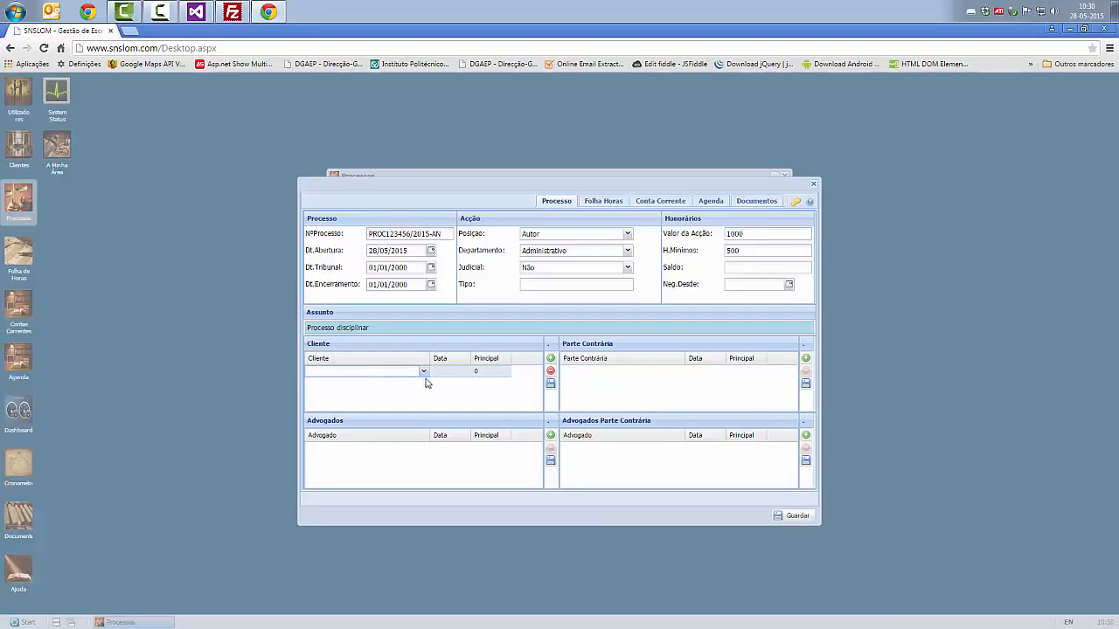
click(424, 375)
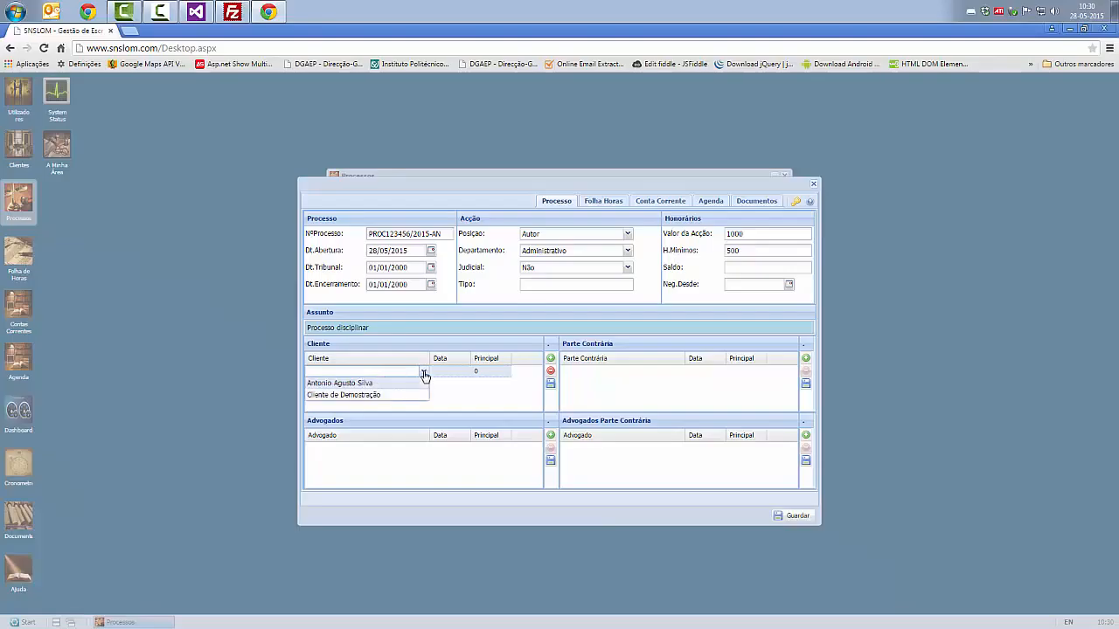
click(365, 383)
click(452, 373)
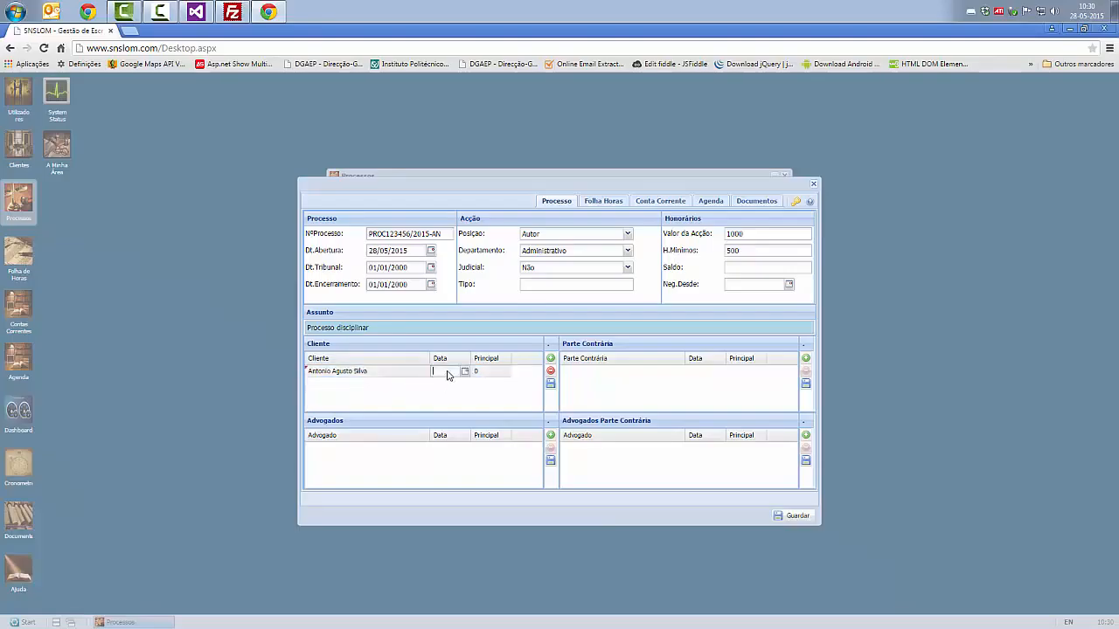
click(465, 372)
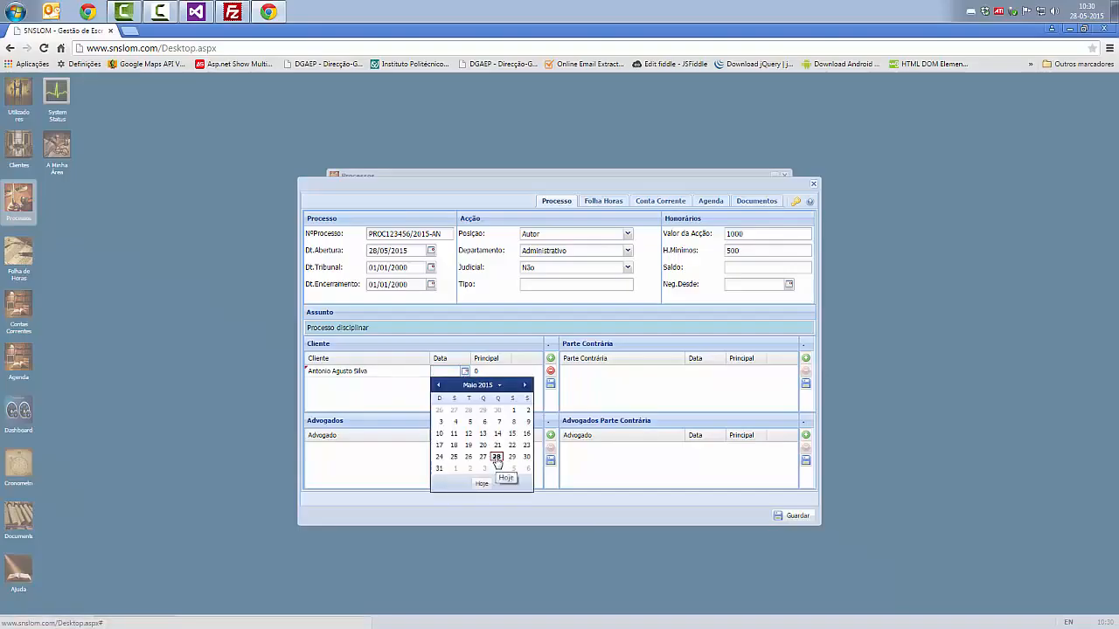
click(497, 458)
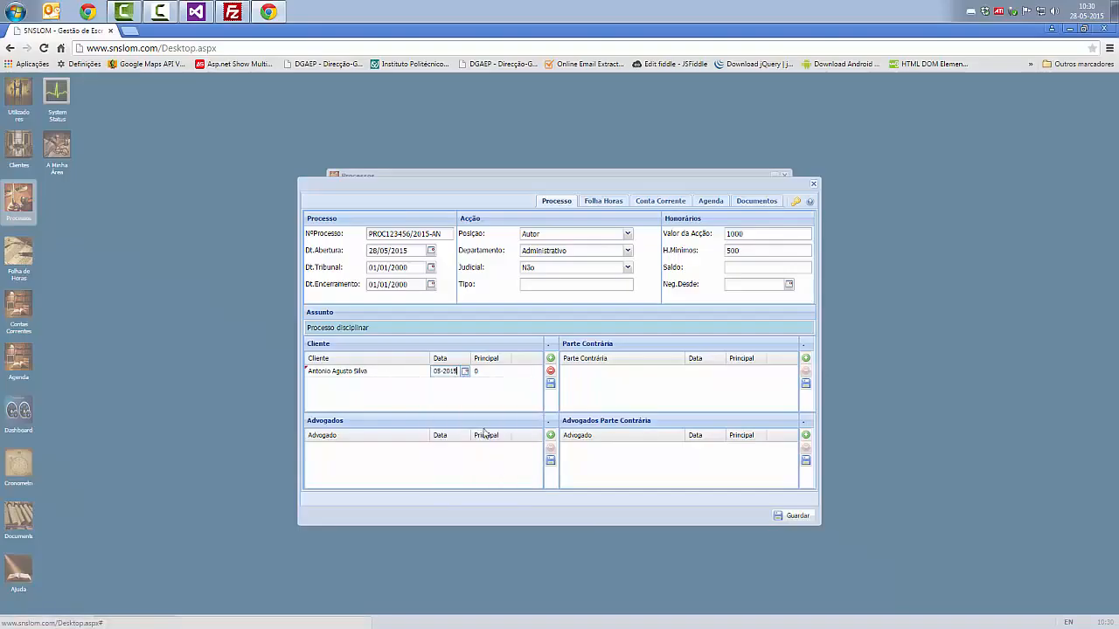
Set the client row's Principal value to 1 and save the process's client list.
click(483, 372)
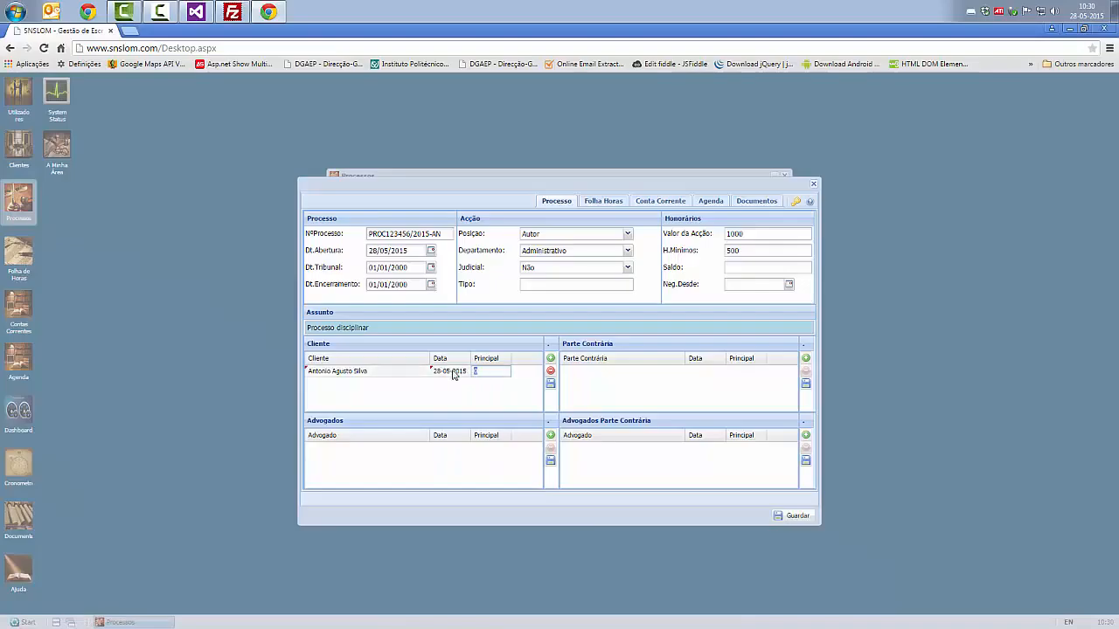
text(1)
click(485, 404)
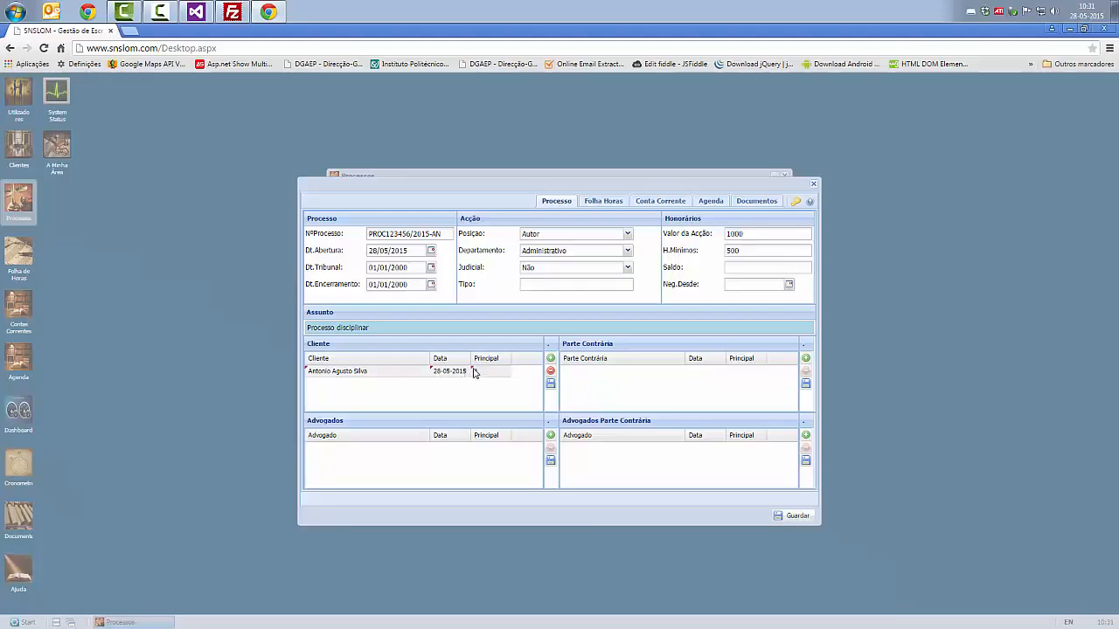
click(550, 384)
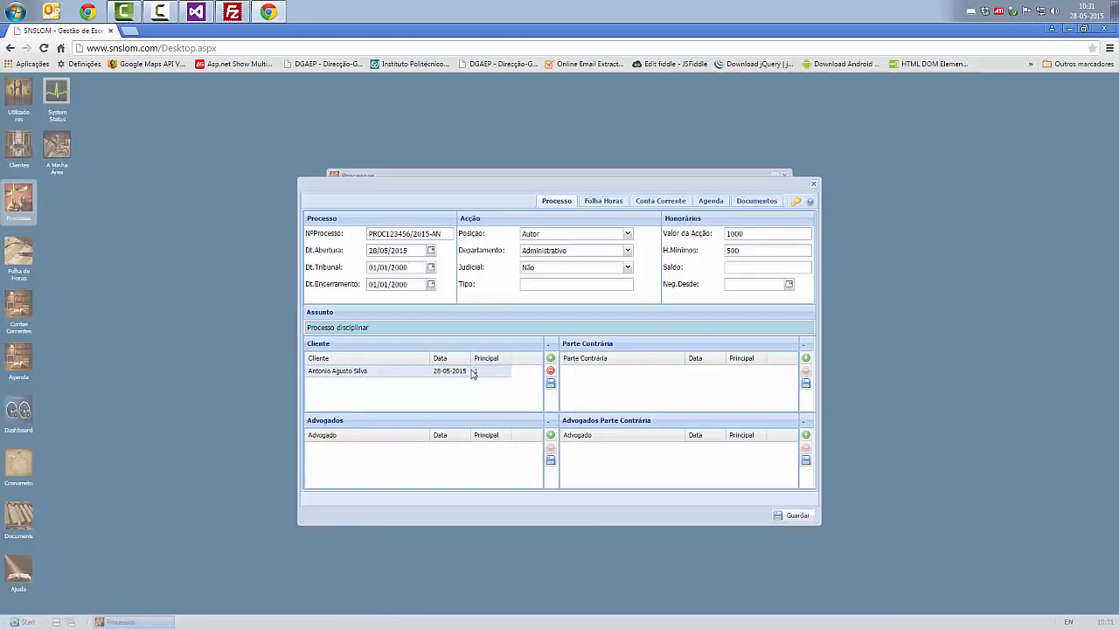
click(476, 371)
Add "Utilizador de Demostração" to the process's Advogados list with the date 28-05-2015.
click(550, 435)
click(359, 450)
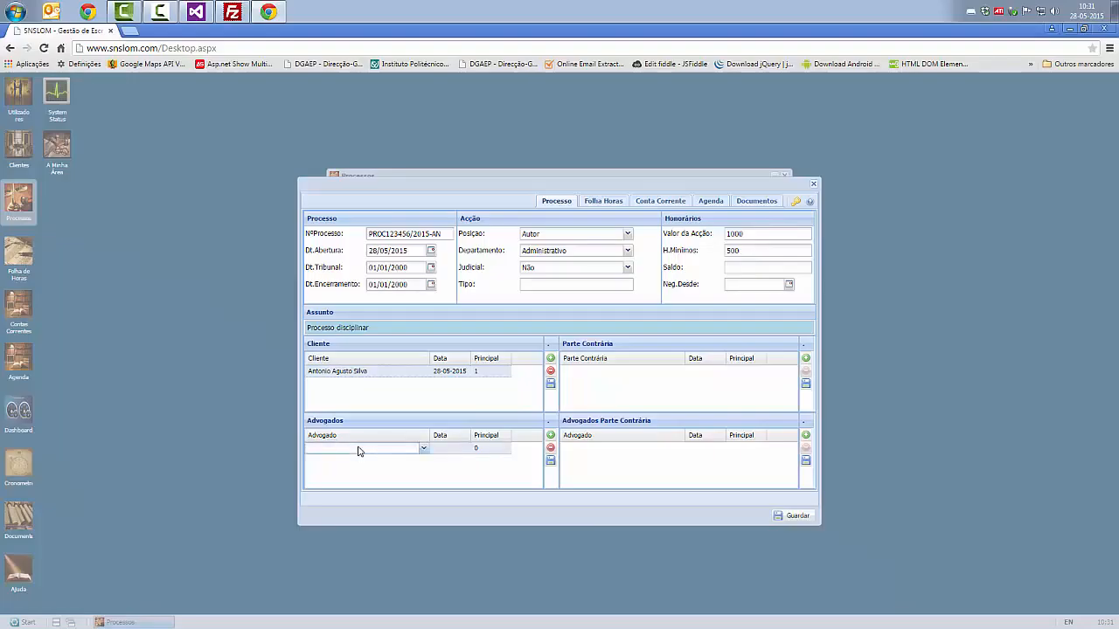
click(423, 448)
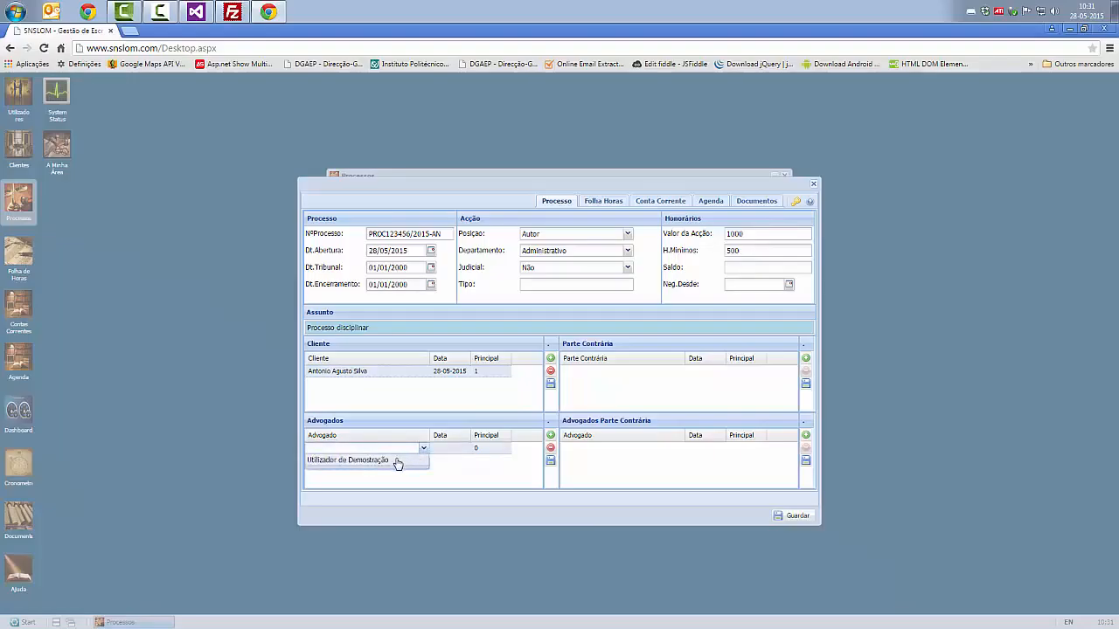
click(398, 461)
click(446, 449)
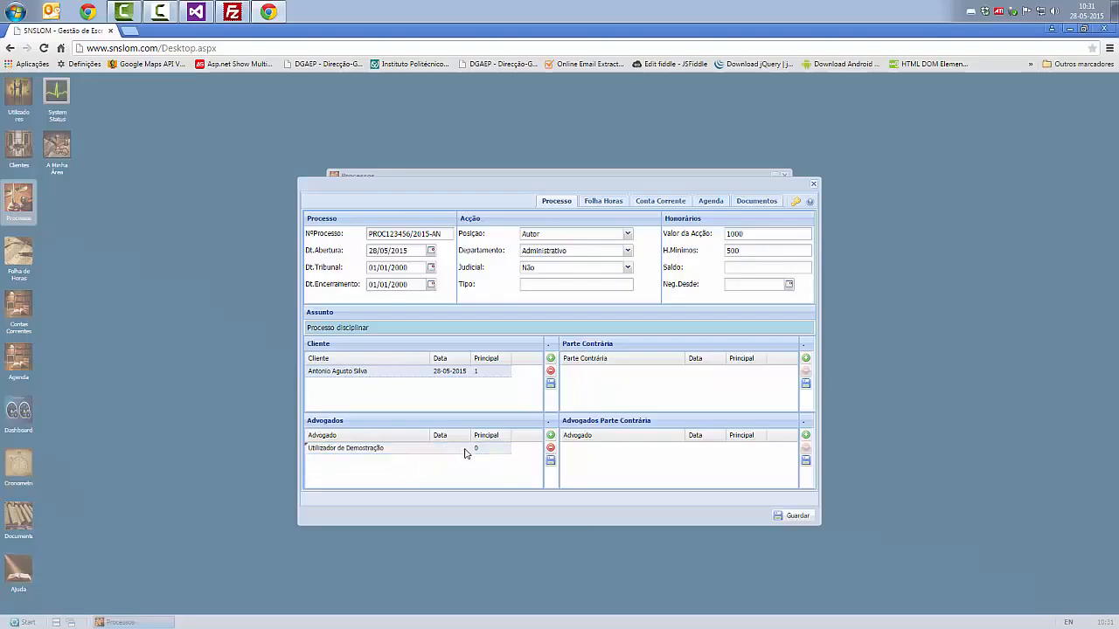
click(465, 449)
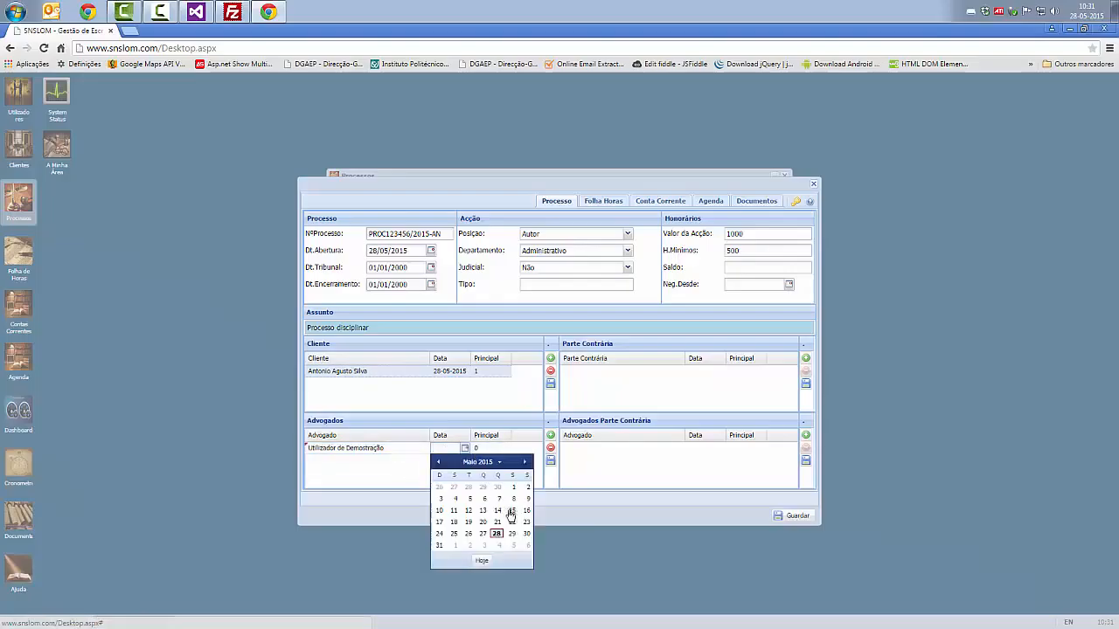
click(500, 537)
Open the Principal value in the Advogados row for editing.
click(486, 449)
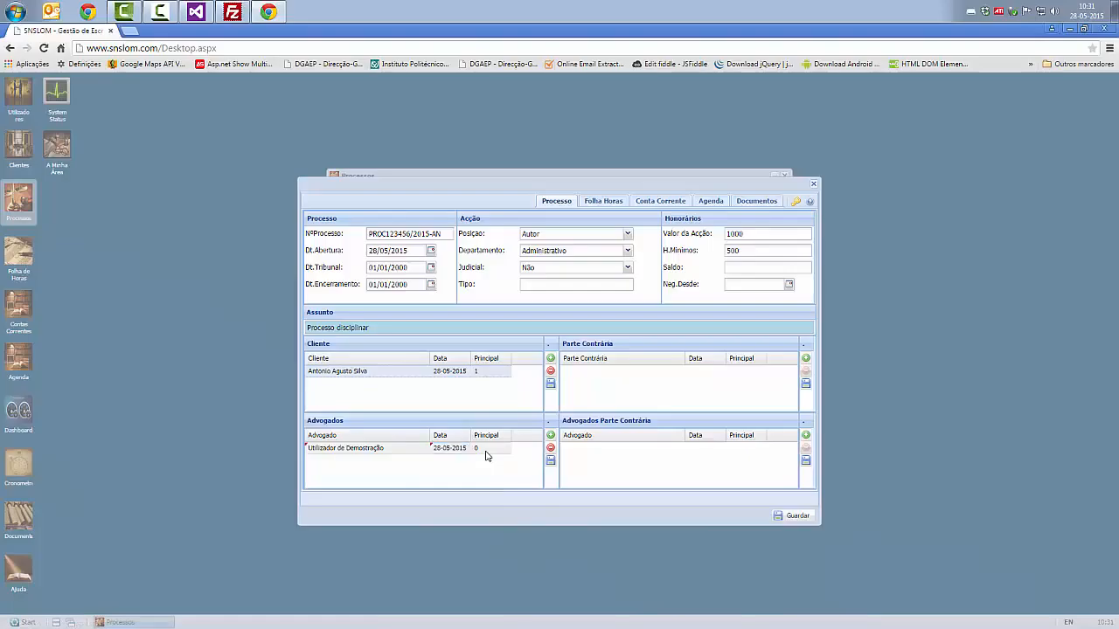
drag(484, 449, 471, 450)
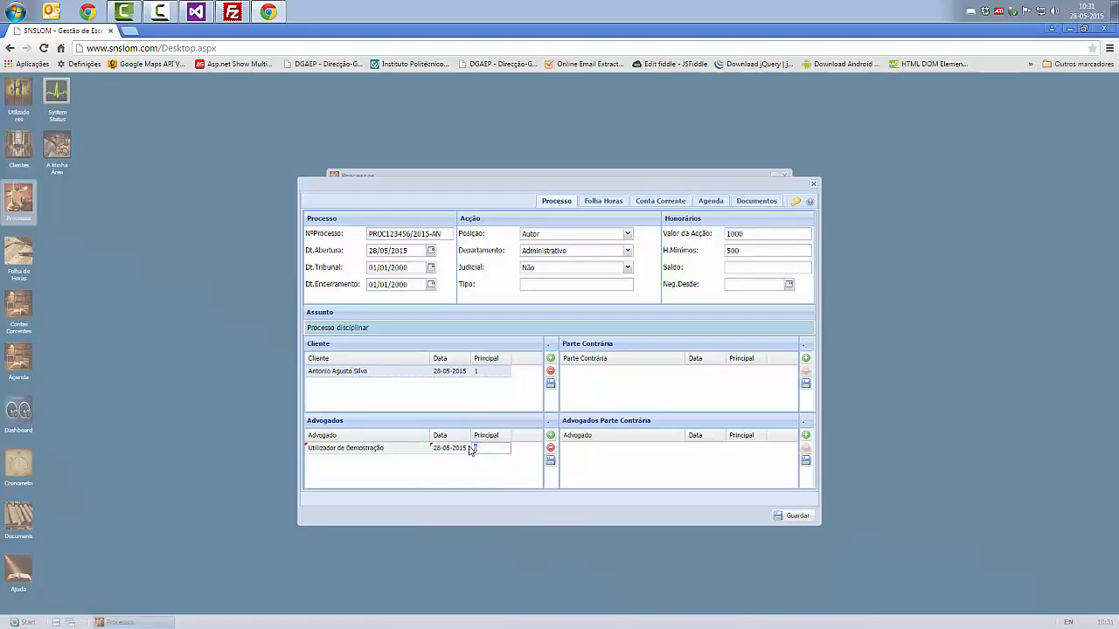